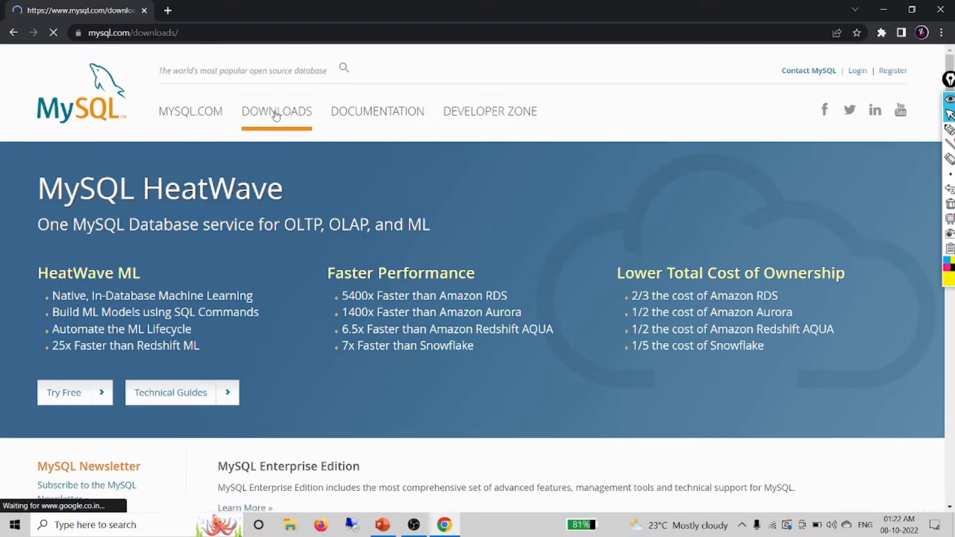
Open the MySQL Workbench download page from the MySQL Community (GPL) Downloads
left_click_drag(949, 63, 944, 309)
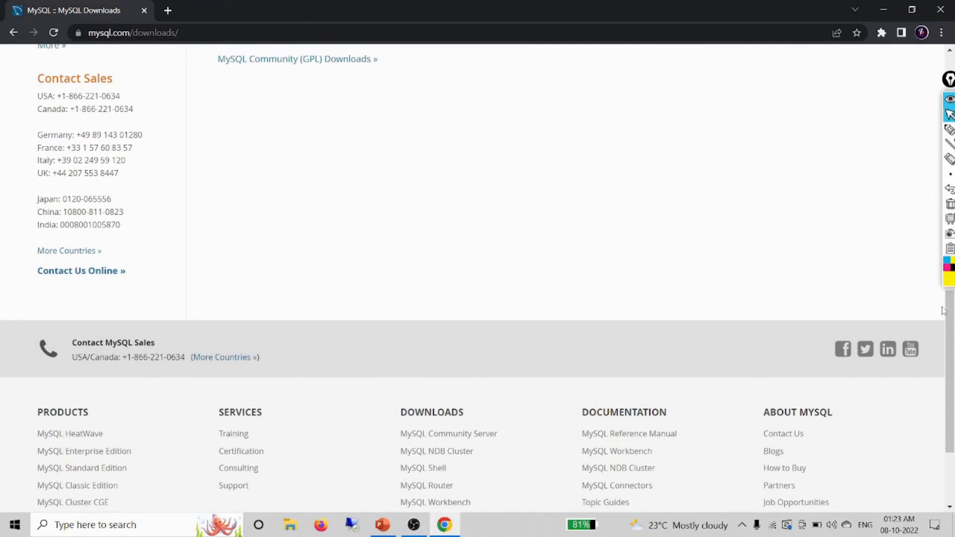
left_click(367, 64)
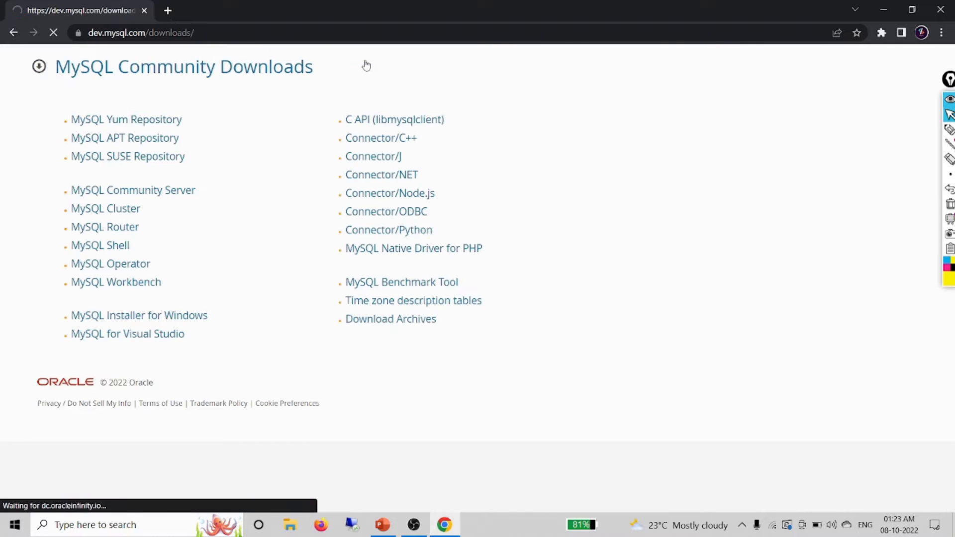
left_click(136, 281)
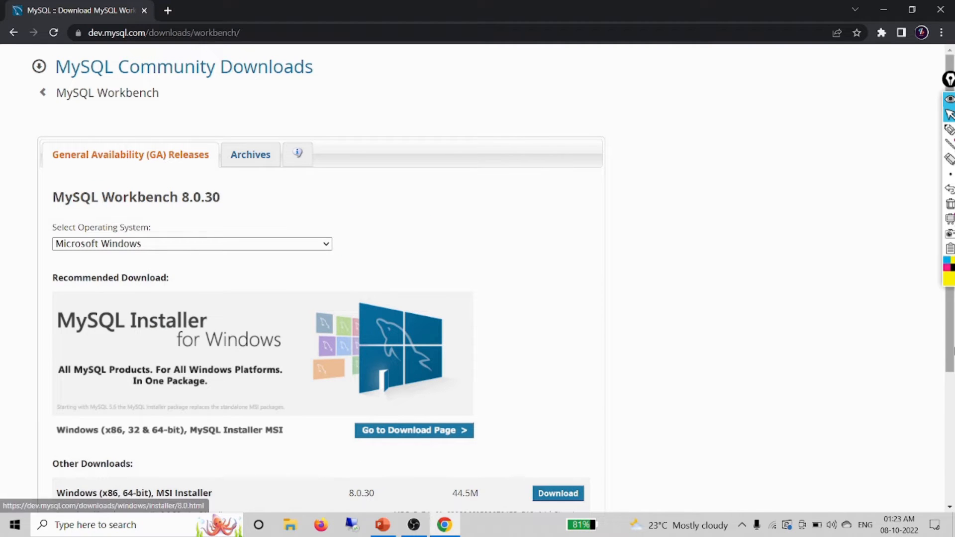
Start downloading the Windows (x86, 64-bit) MSI Installer of Workbench 8.0.30 without an Oracle account, and pause the download
scroll(733, 368, "down", 2)
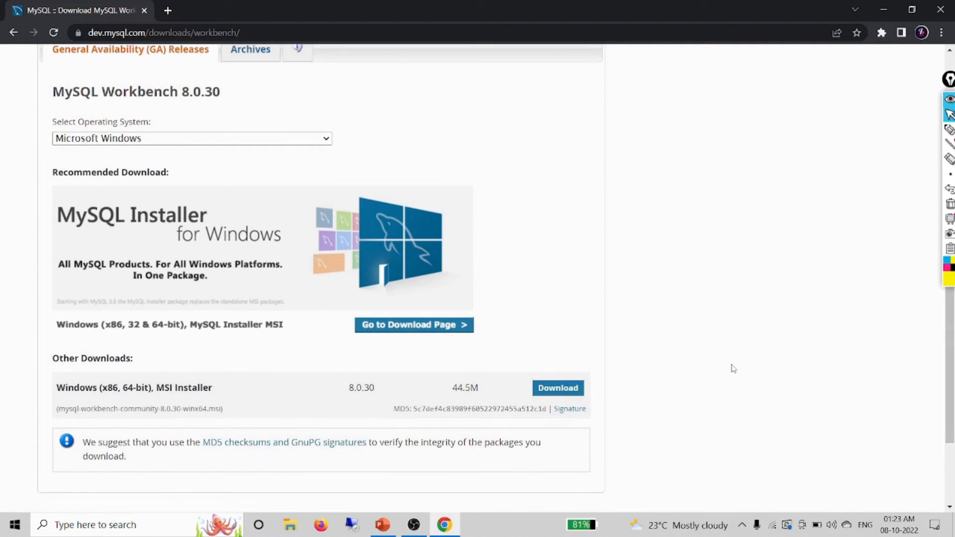
left_click(558, 388)
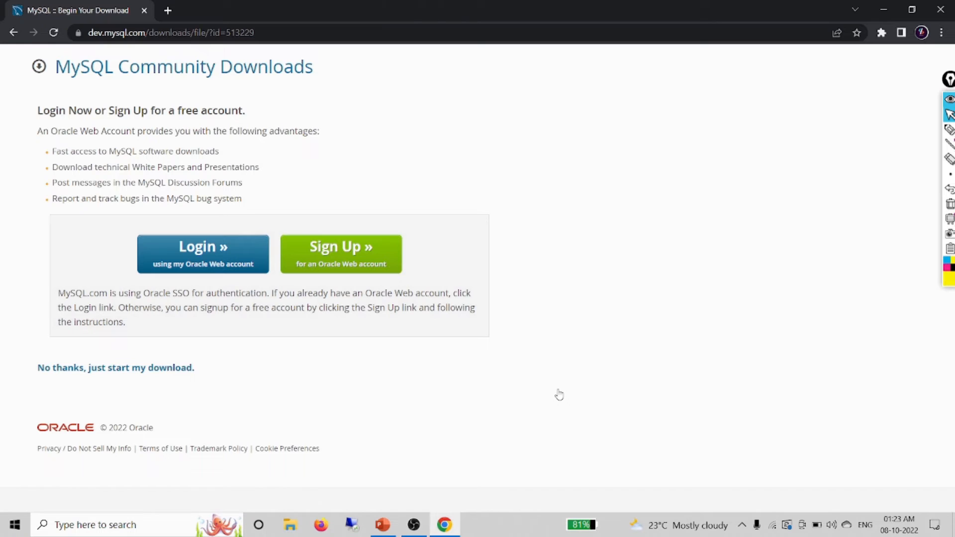
left_click(180, 369)
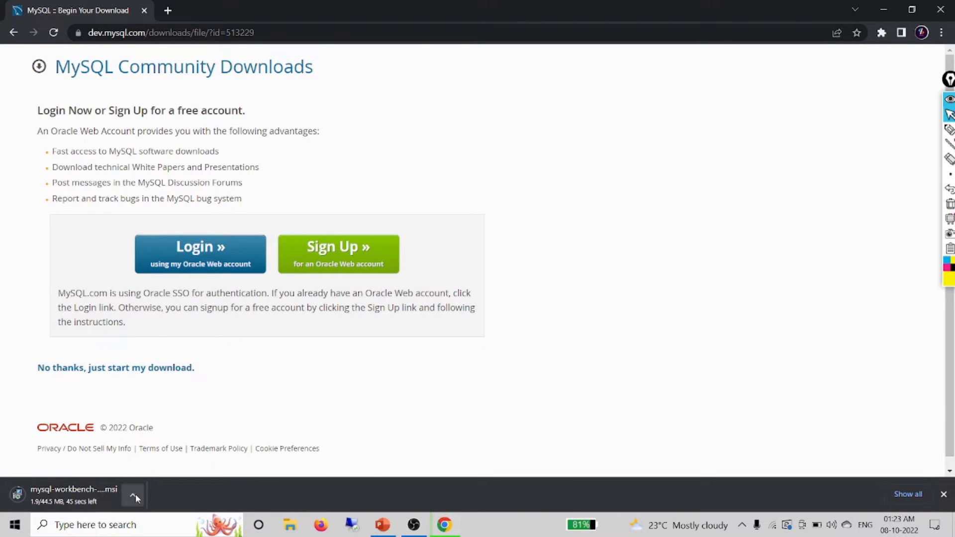
left_click(134, 496)
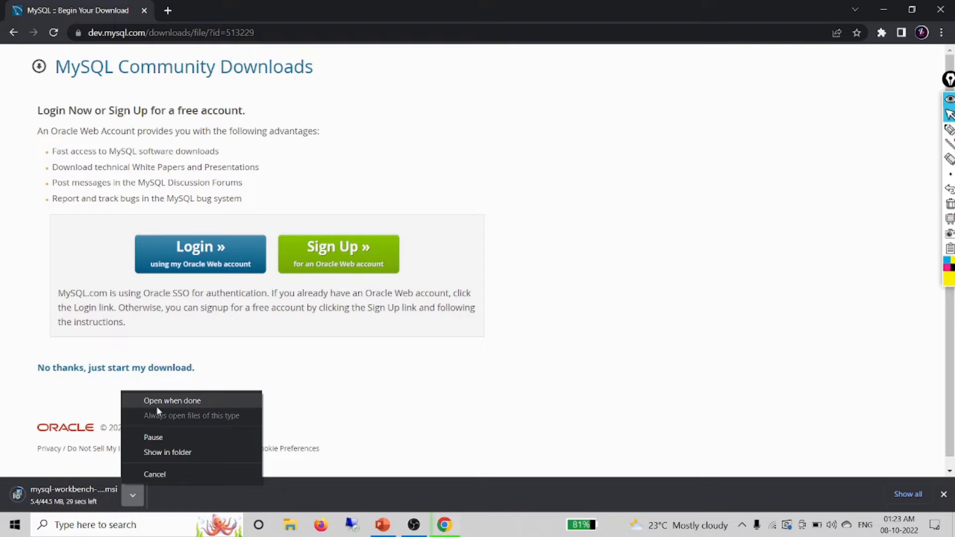
left_click(160, 438)
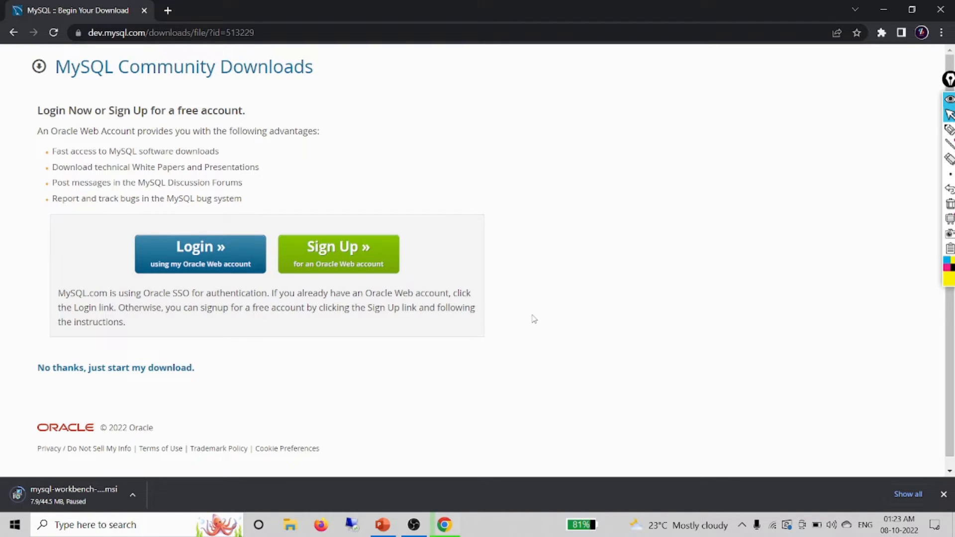
Find the installed MySQL Workbench 8.0 CE by searching for mysql, launch it and maximize its window
left_click(150, 534)
type("mysq")
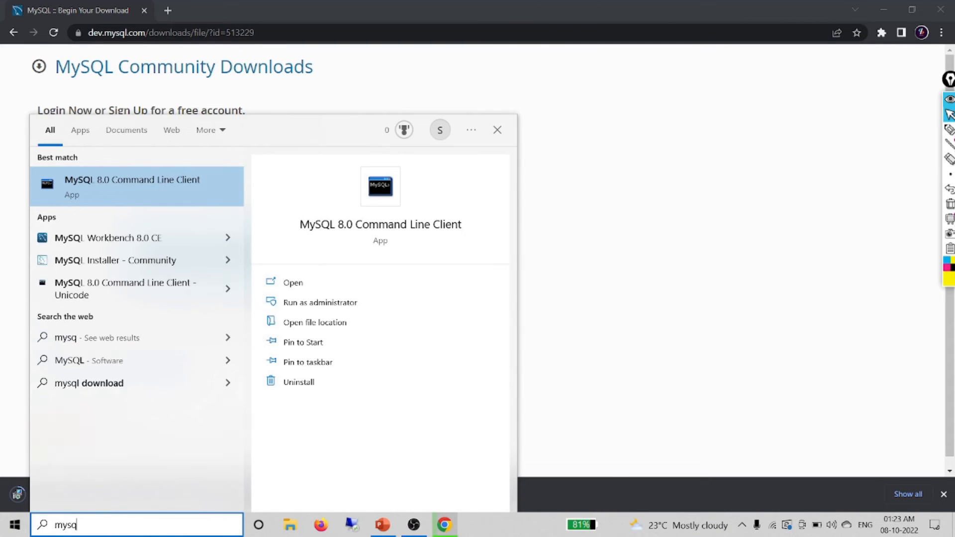
type("l")
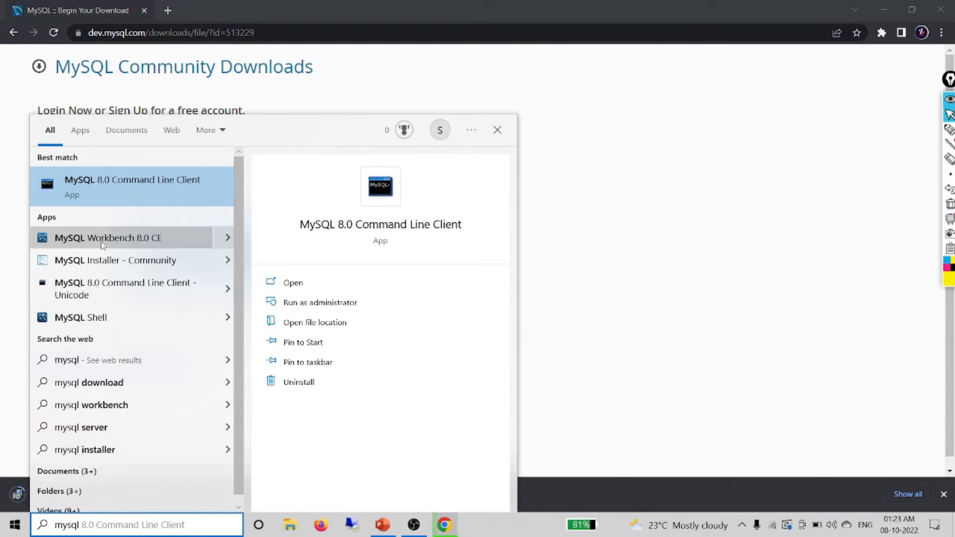
left_click(130, 241)
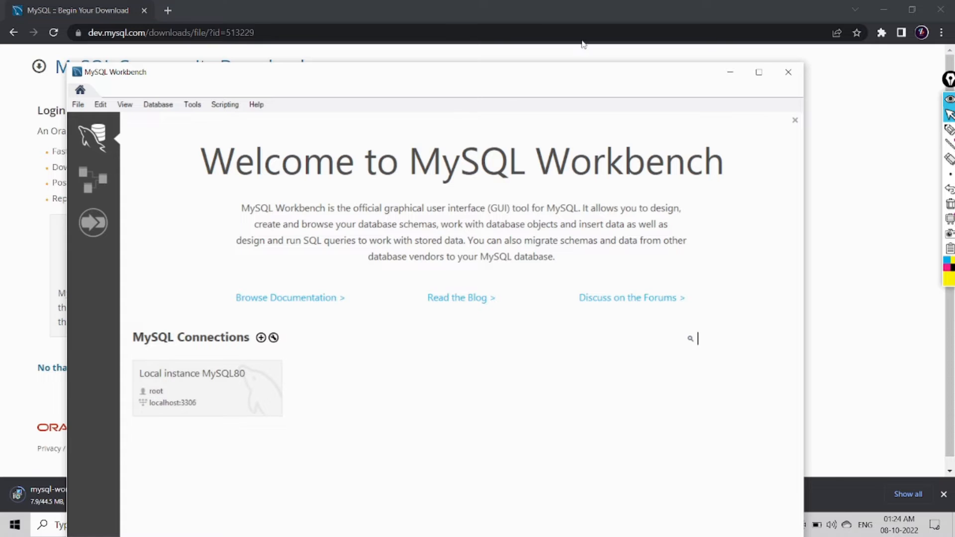
left_click(759, 72)
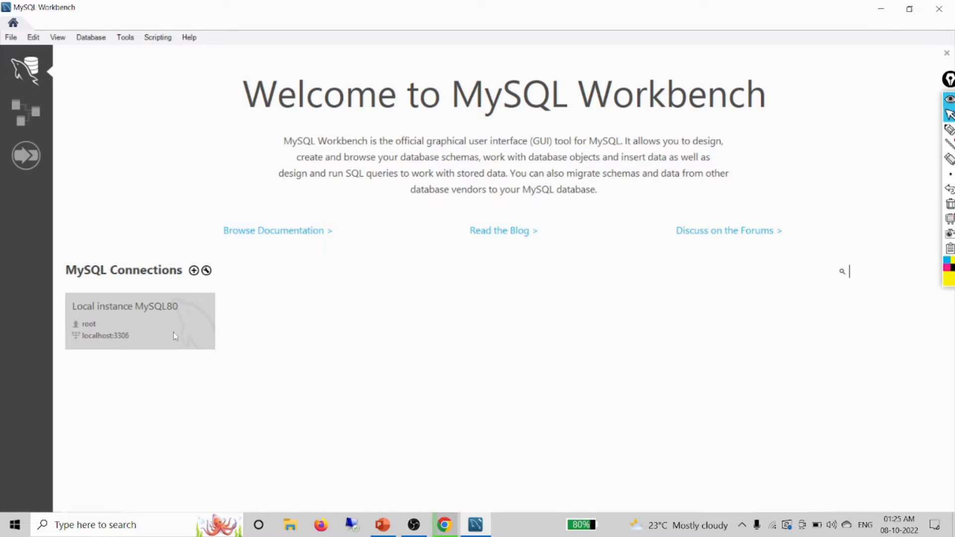
Set up a new MySQL connection named codeyug, keeping the default hostname, port and username and a blank default schema
left_click(194, 274)
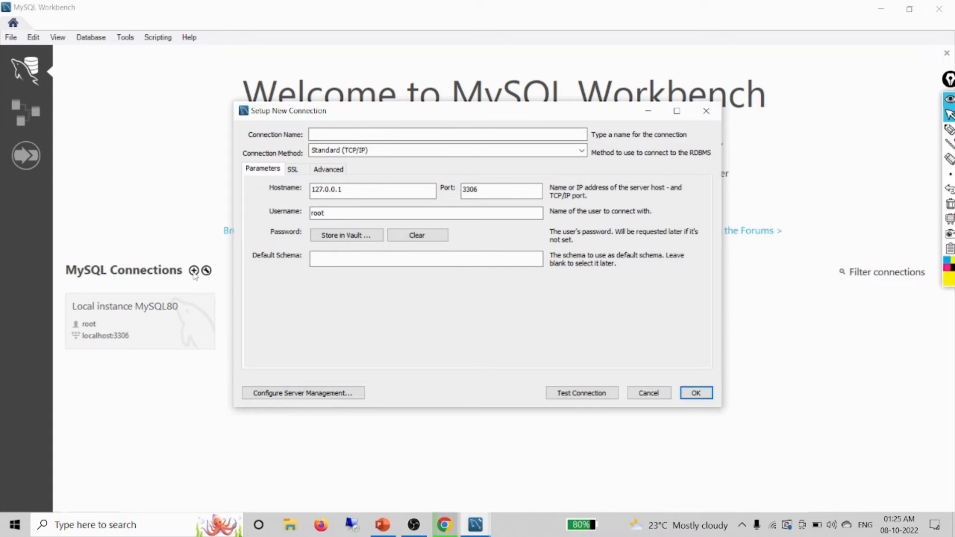
left_click(337, 134)
type("codeyug")
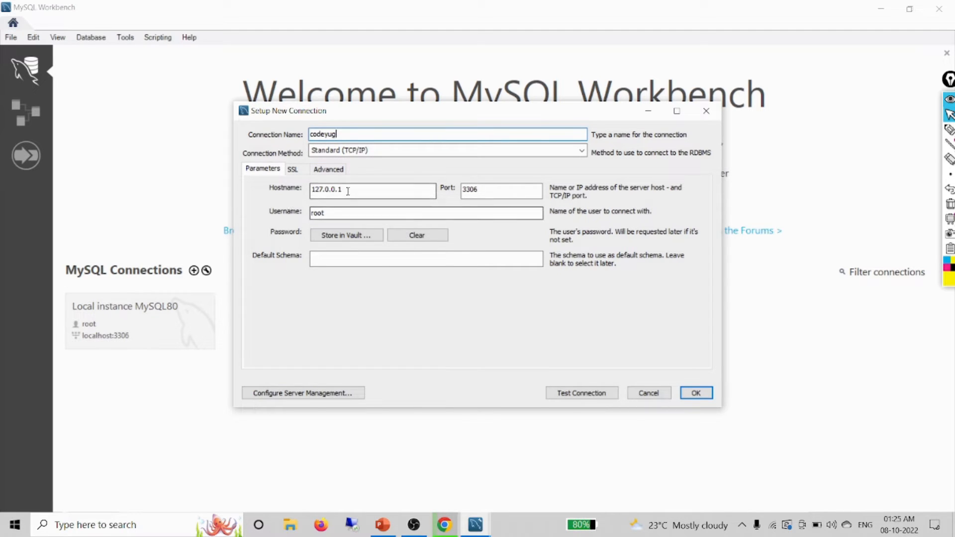
left_click_drag(348, 191, 309, 194)
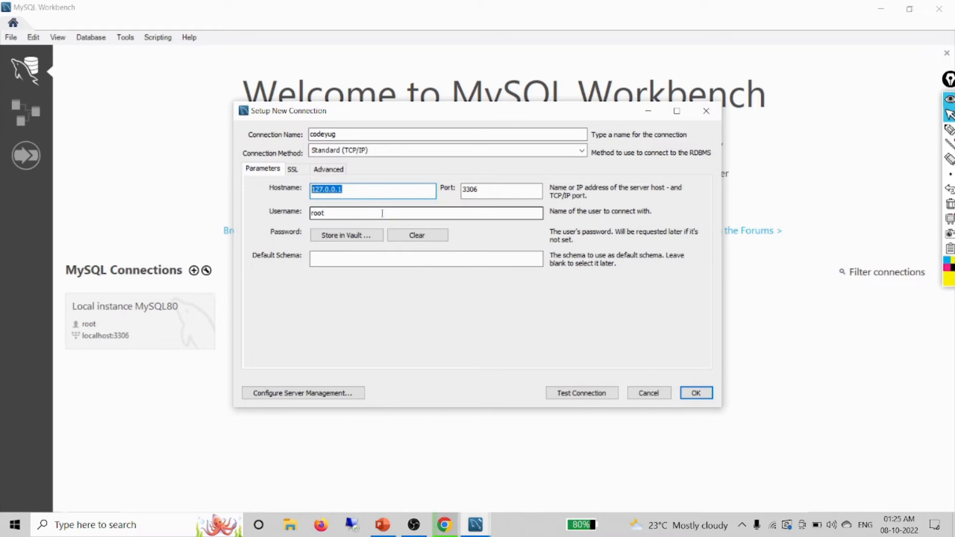
left_click(491, 192)
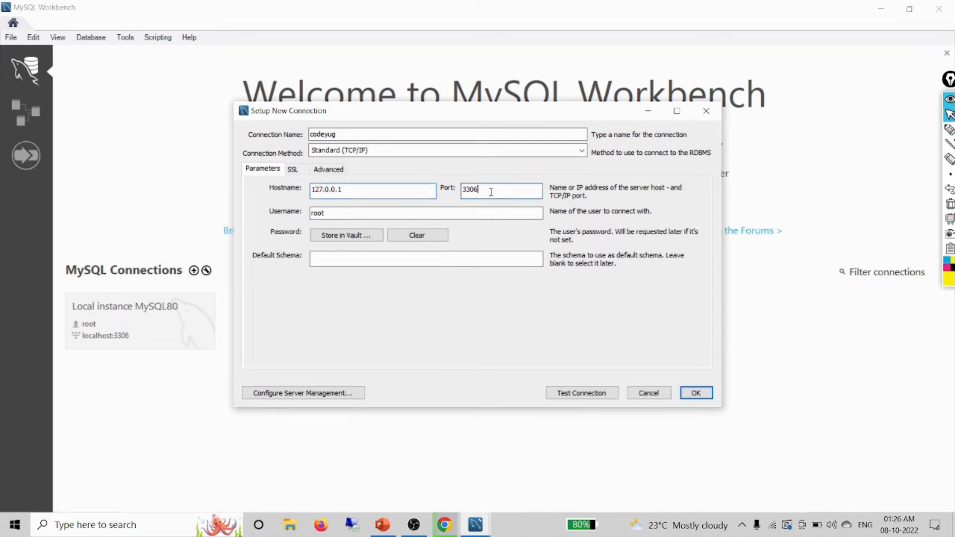
left_click(337, 211)
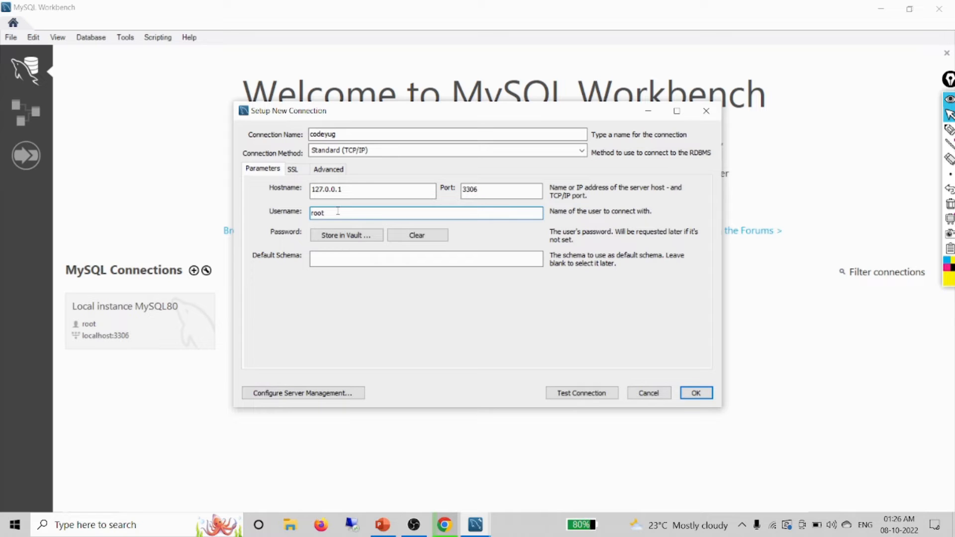
left_click(324, 260)
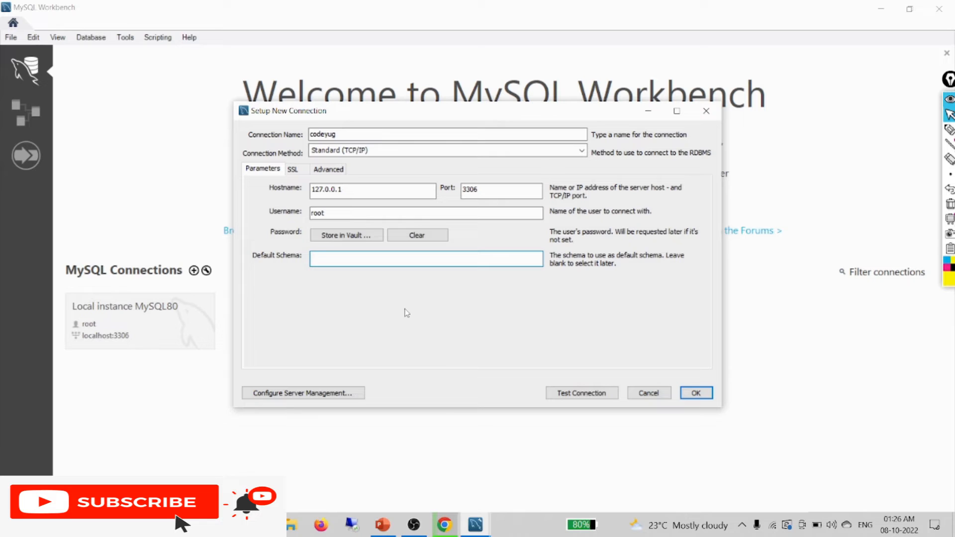
Test the codeyug connection by entering the root account password
left_click(571, 398)
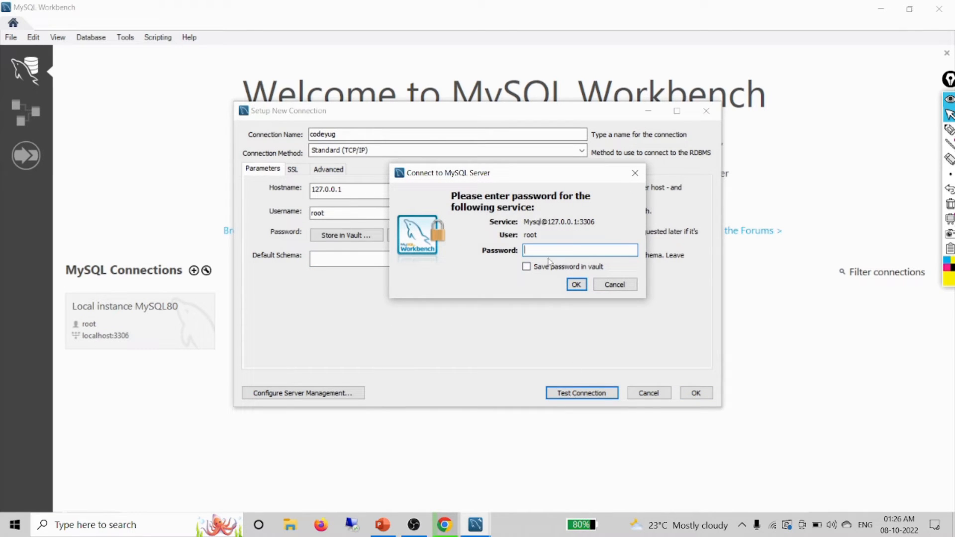
type("************")
left_click(580, 289)
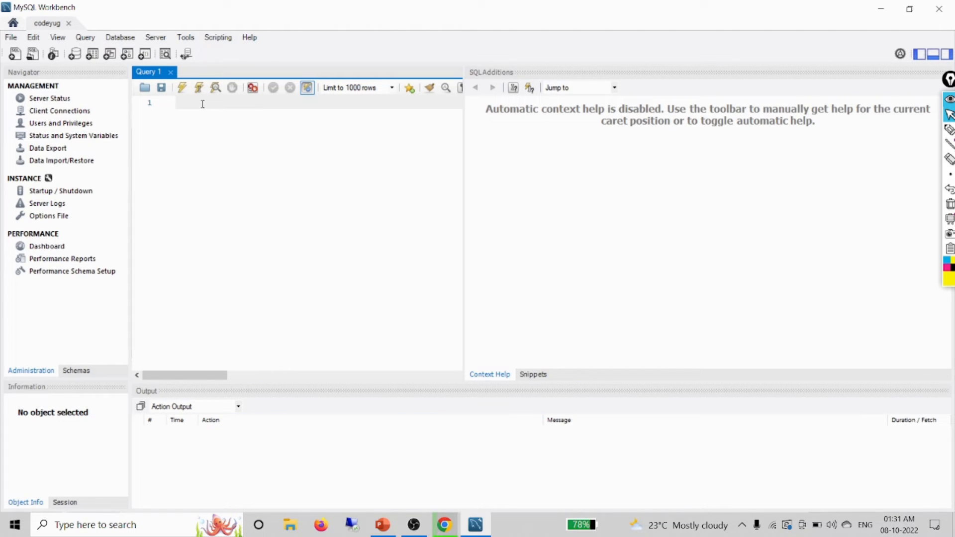
Write the statement CREATE DATABASE my_db; in the codeyug connection's query editor and execute it
key("Caps_Lock")
type("CREATE")
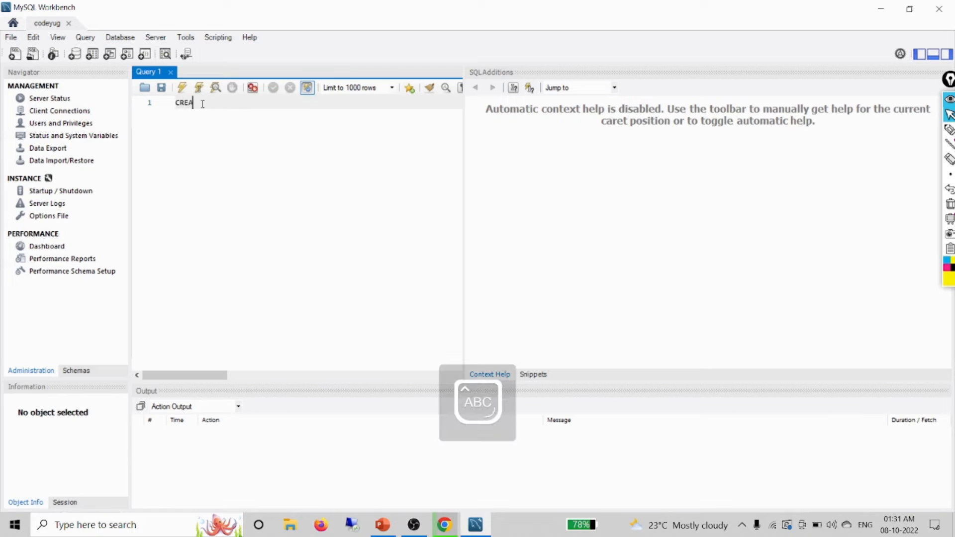
type("BASE")
key("Caps_Lock")
type("my_db")
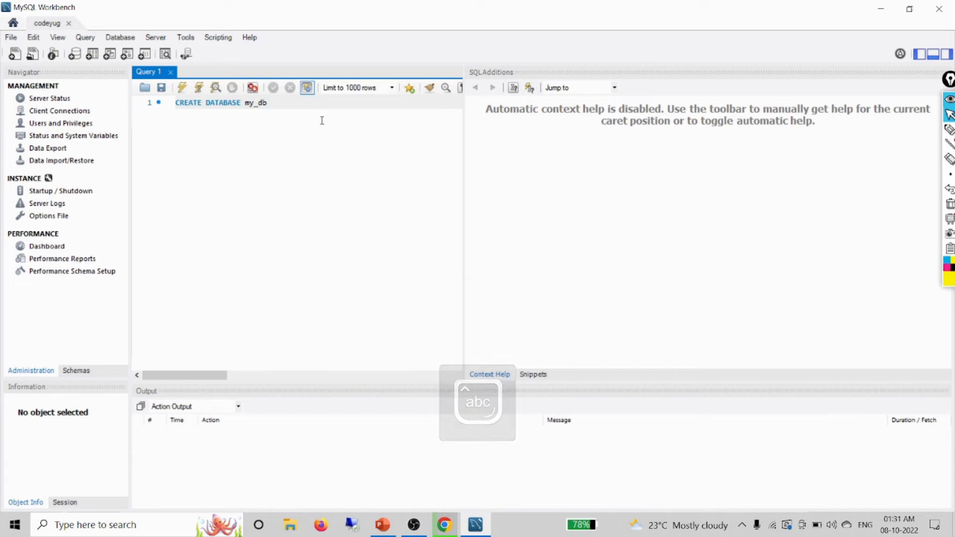
type(";")
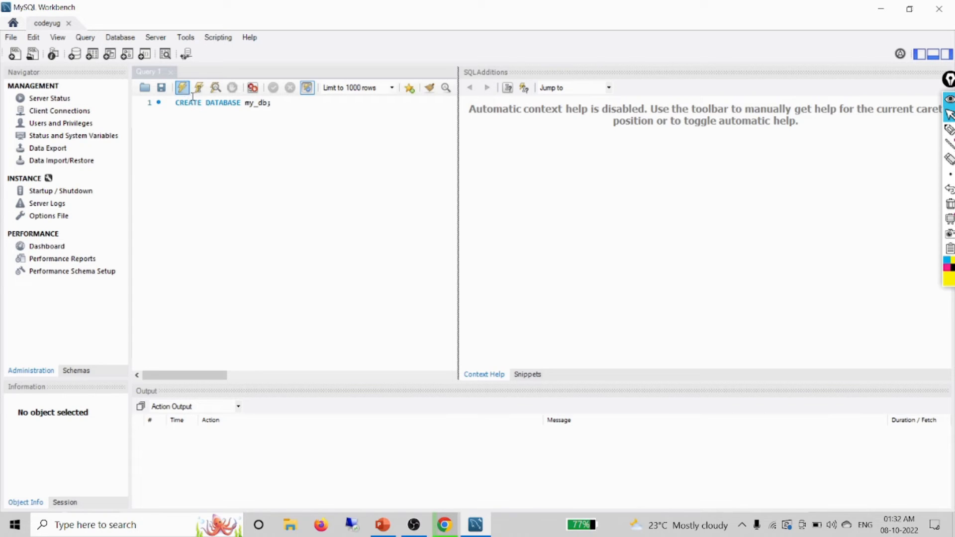
left_click(181, 90)
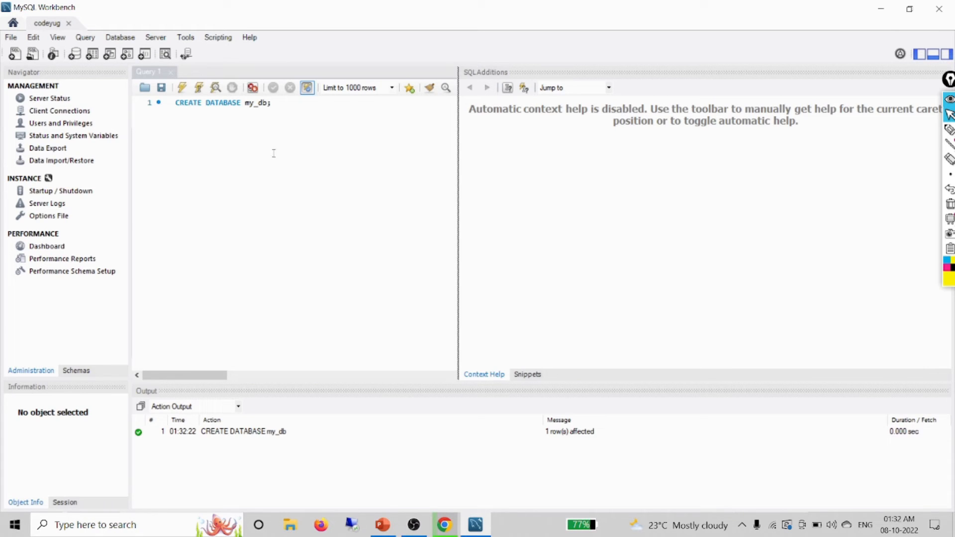
Add the statement CREATE DATABASE student; on line 3 of the query and execute only that statement
left_click(283, 108)
key("Return")
key("Return")
key("Caps_Lock")
type("C")
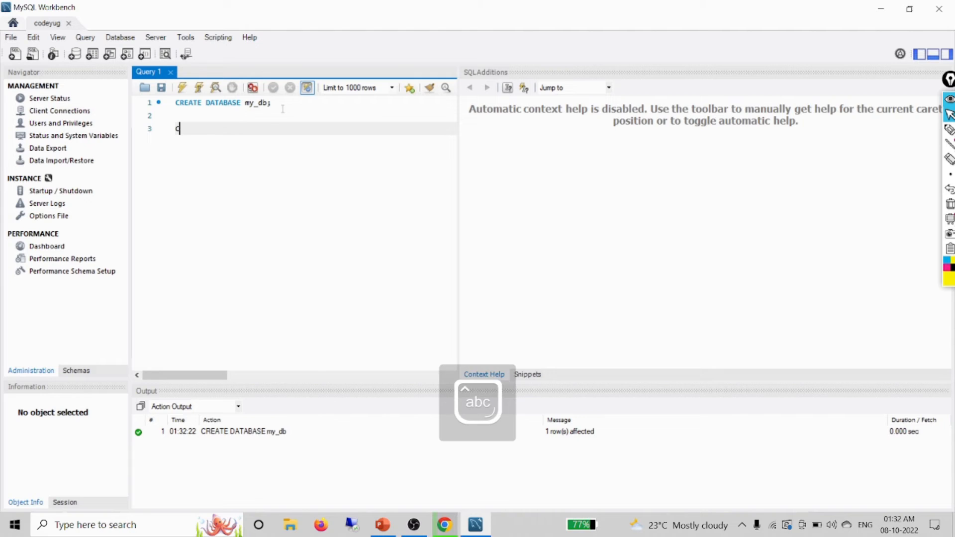
type("REATE DATABASE")
key("Caps_Lock")
type("student;")
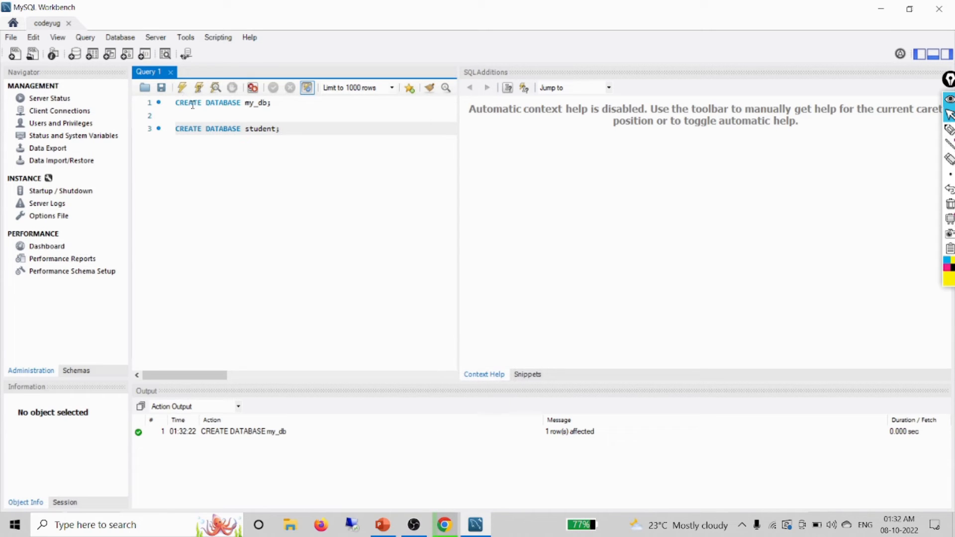
left_click_drag(274, 103, 176, 103)
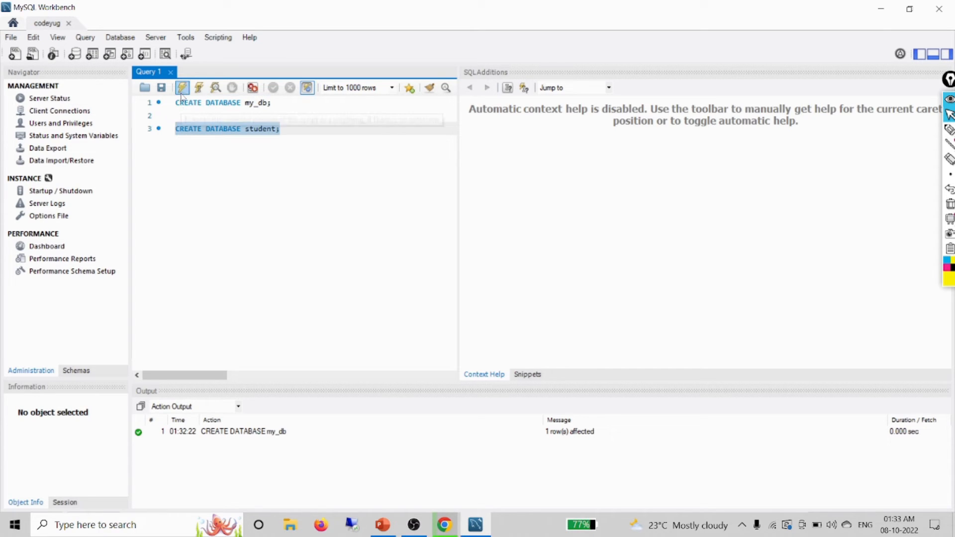
left_click(181, 93)
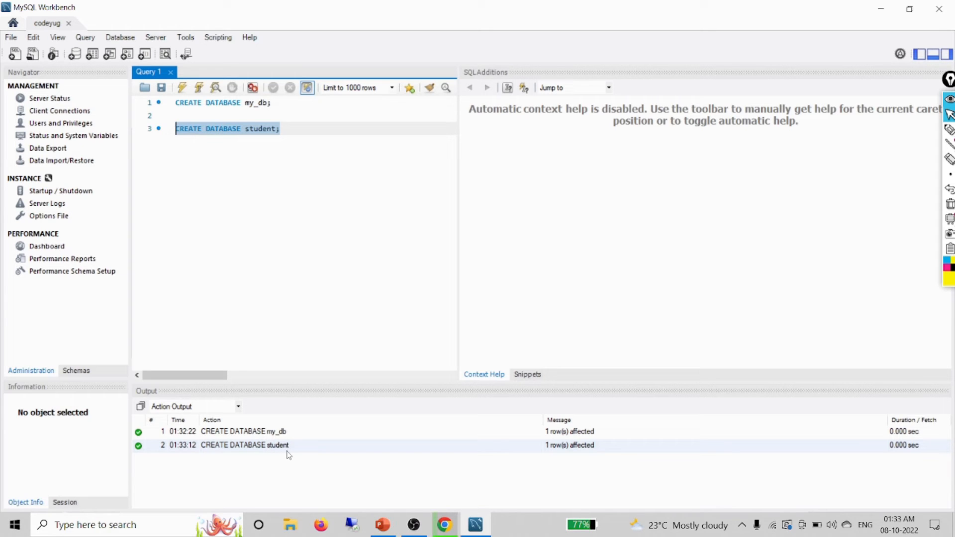
Show the SELECT syntax in the context help, read through it, and widen the query editor by narrowing the help area
left_click(609, 89)
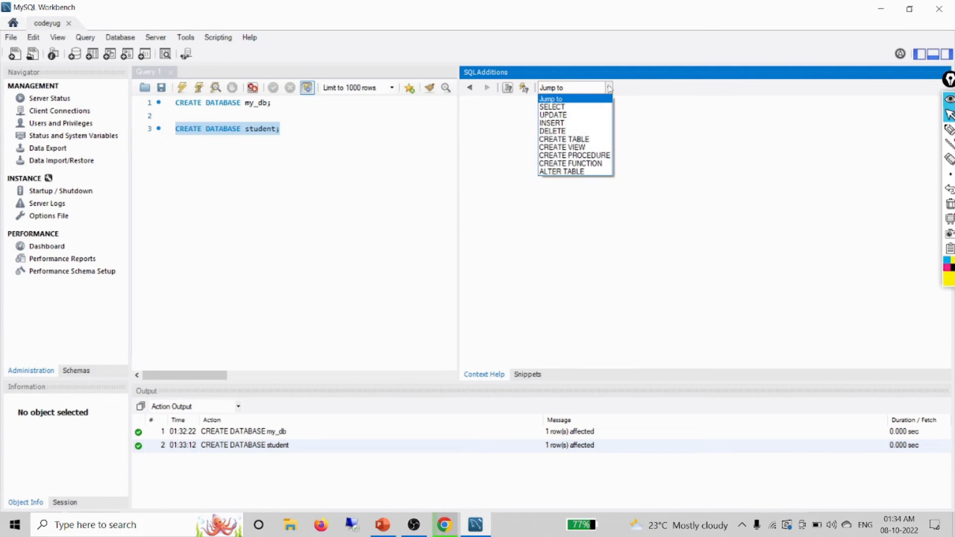
left_click(552, 107)
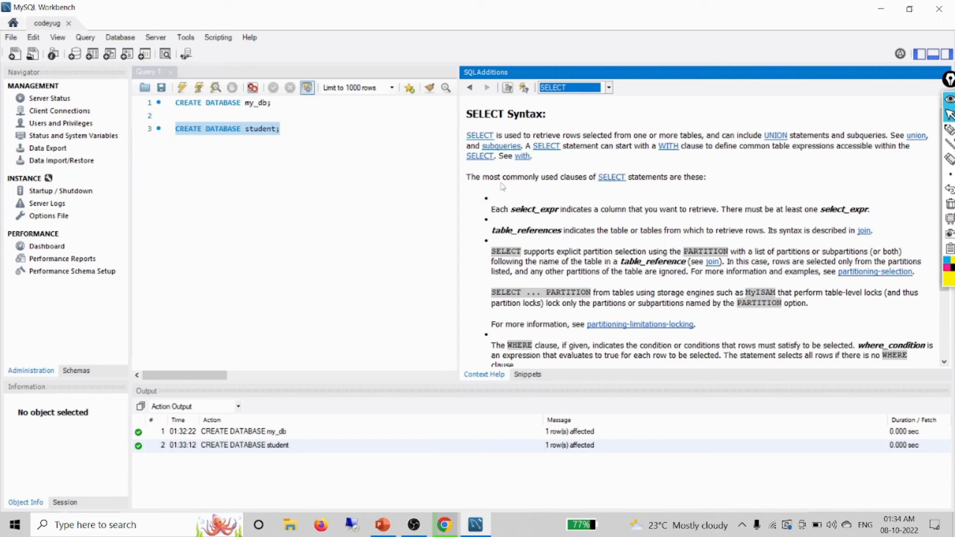
mouse_move(945, 138)
left_click_drag(944, 138, 945, 218)
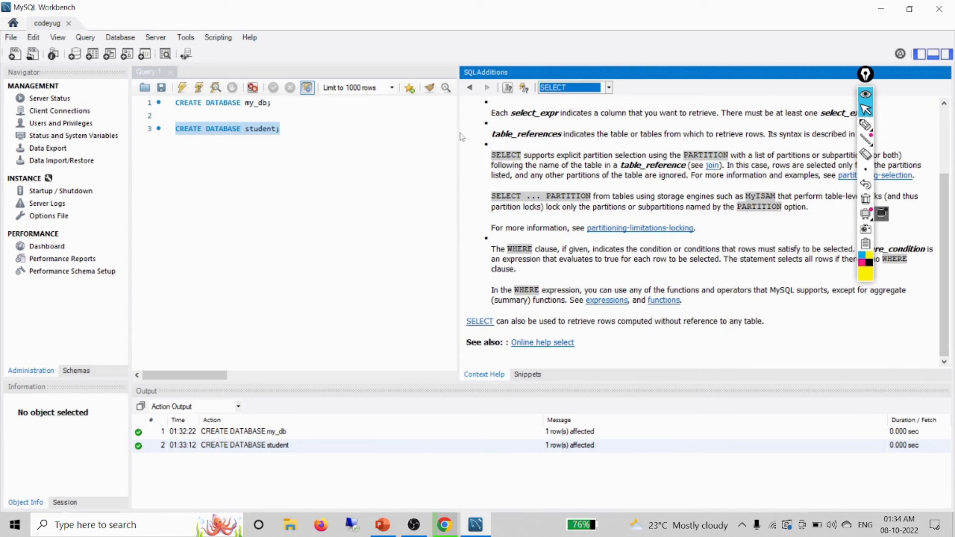
left_click_drag(458, 131, 755, 121)
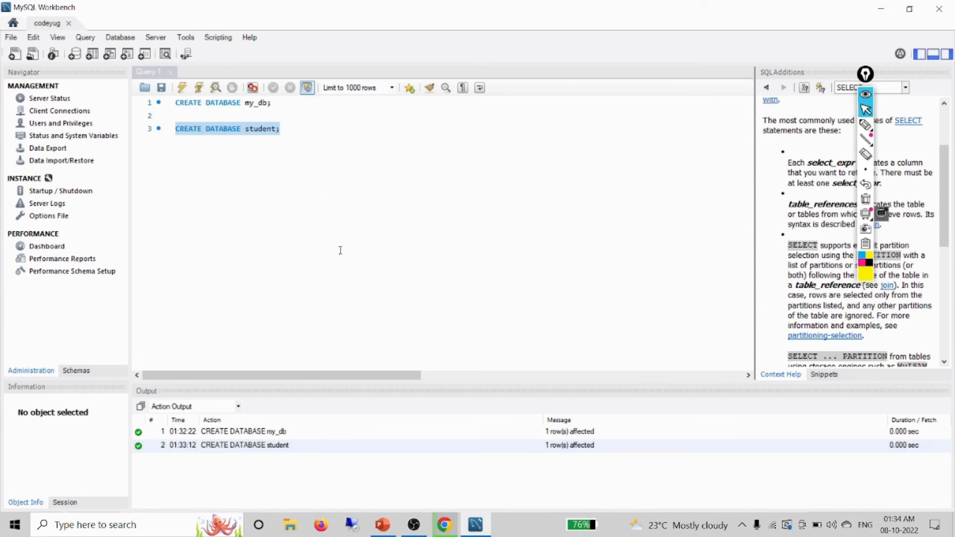
Create a new schema named emp with the default charset and collation, and bring up its SQL script for review
left_click(120, 38)
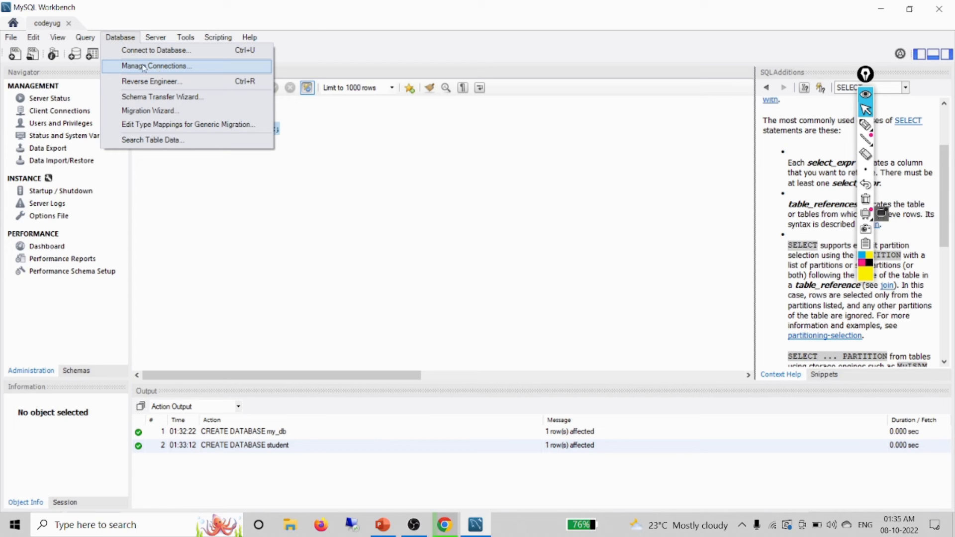
left_click(78, 59)
left_click(76, 56)
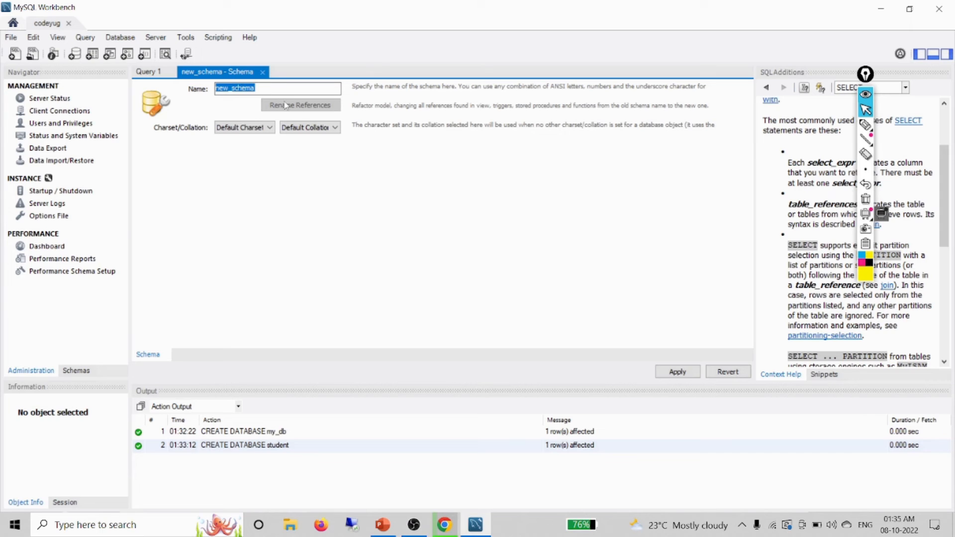
left_click_drag(255, 88, 214, 92)
key("BackSpace")
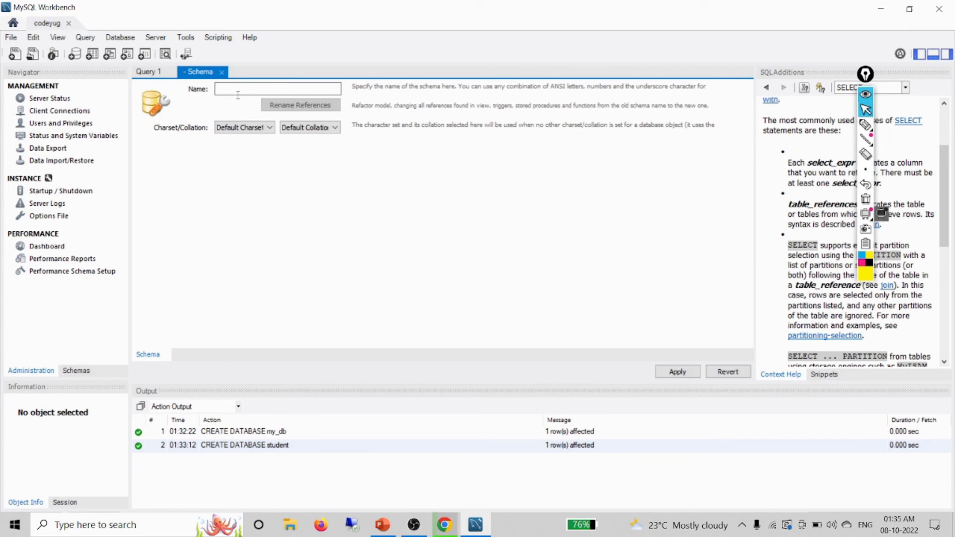
type("emp")
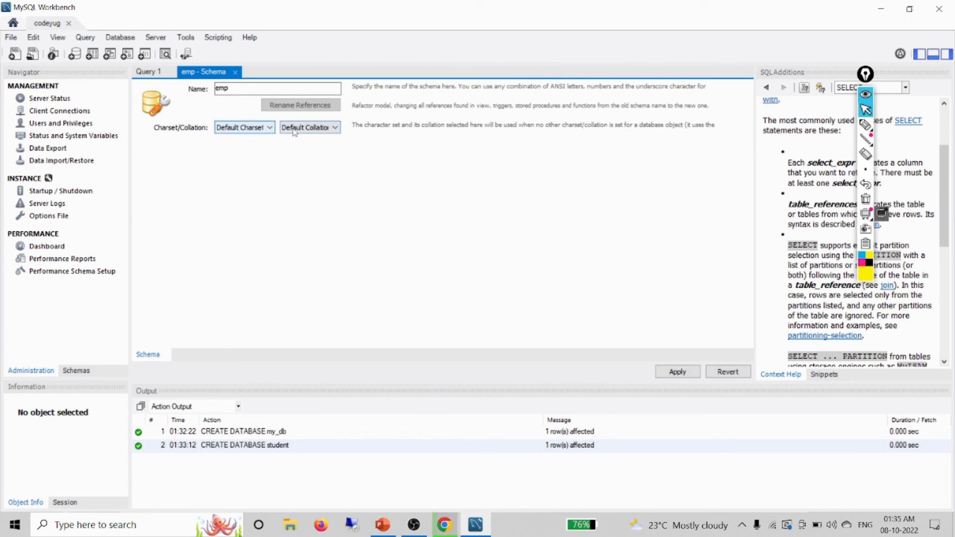
left_click(690, 376)
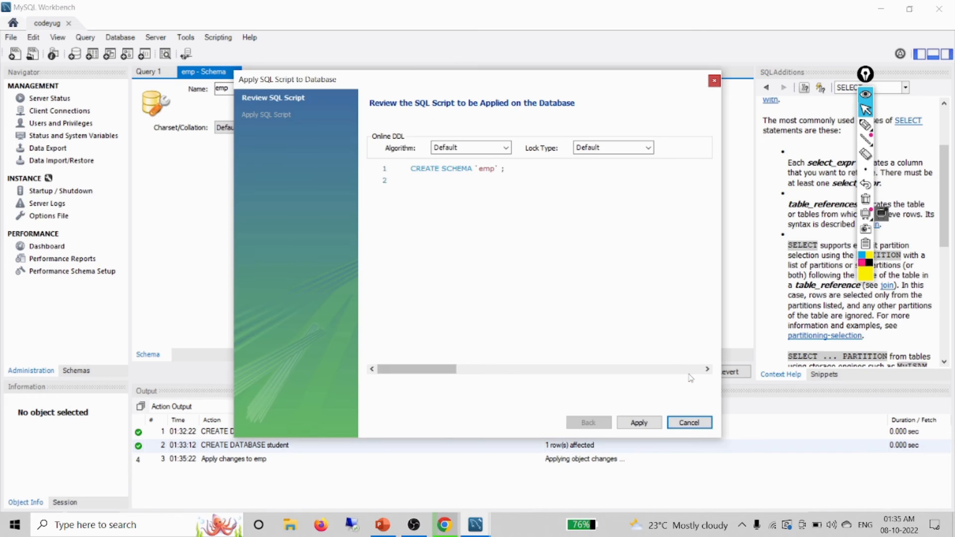
Review the CREATE SCHEMA statement for emp, apply the script to the database, finish the wizard and select its entry in the action output
left_click(514, 171)
left_click_drag(514, 172, 407, 169)
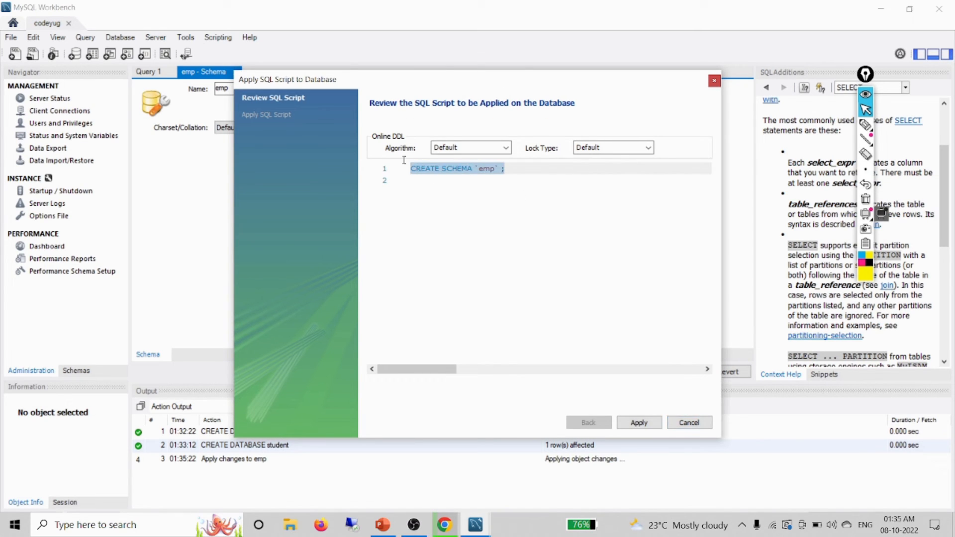
left_click(446, 169)
left_click_drag(447, 169, 471, 170)
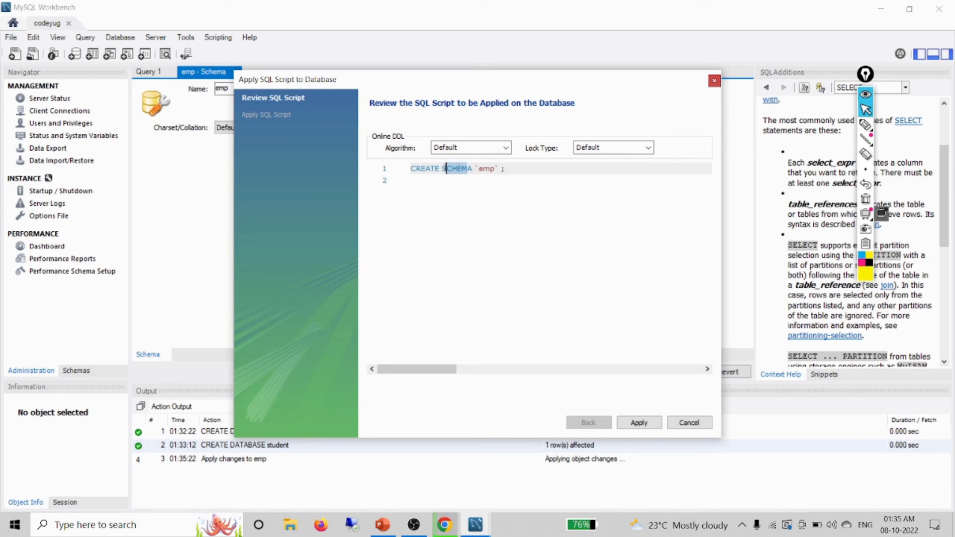
left_click(646, 424)
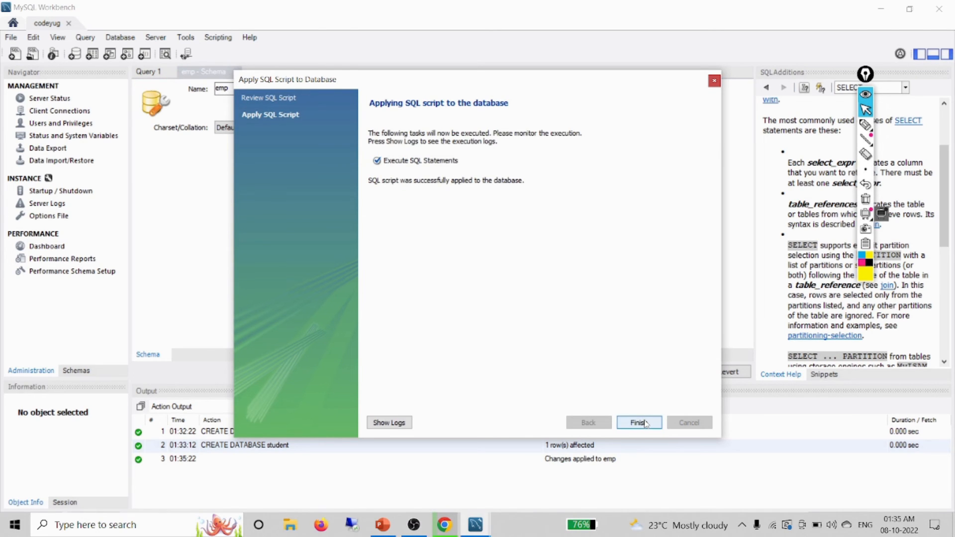
left_click(646, 423)
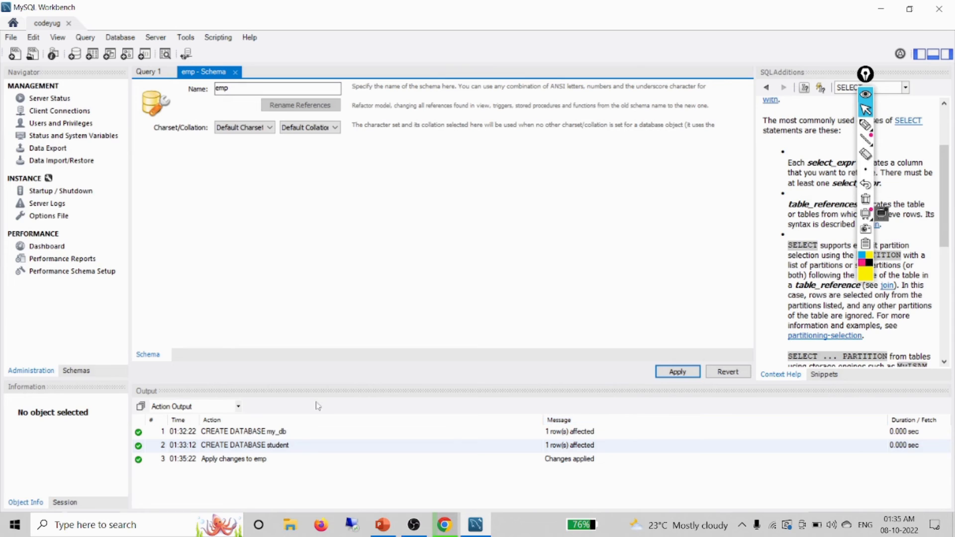
left_click(248, 455)
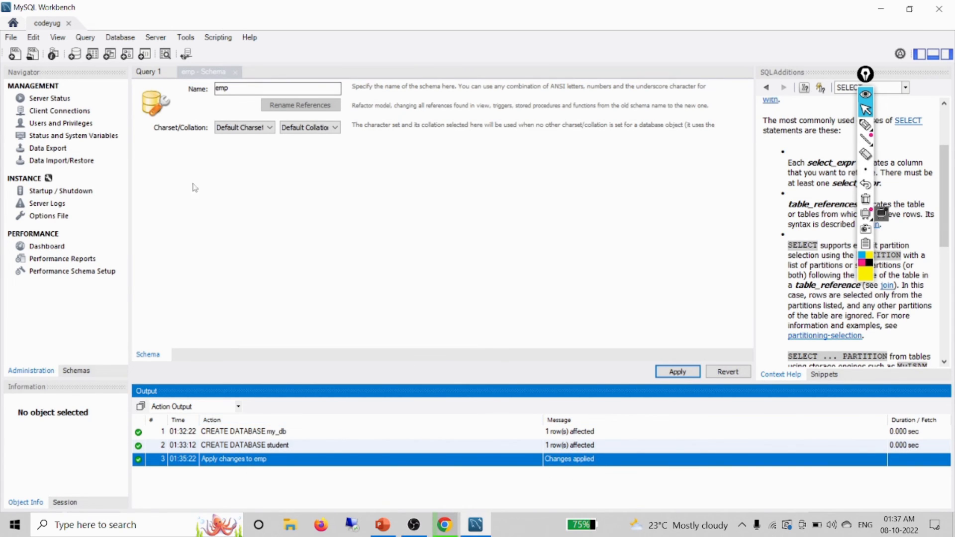
left_click(9, 39)
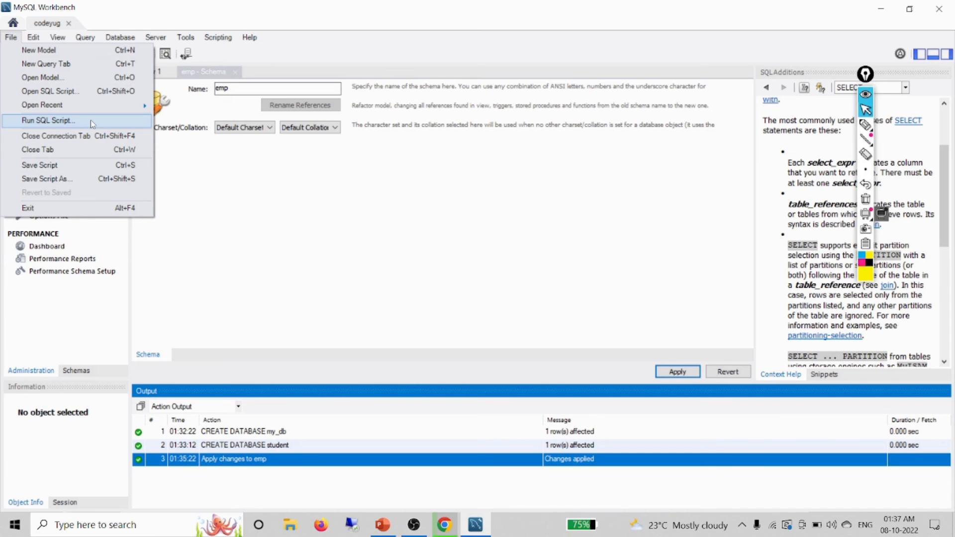
left_click(156, 37)
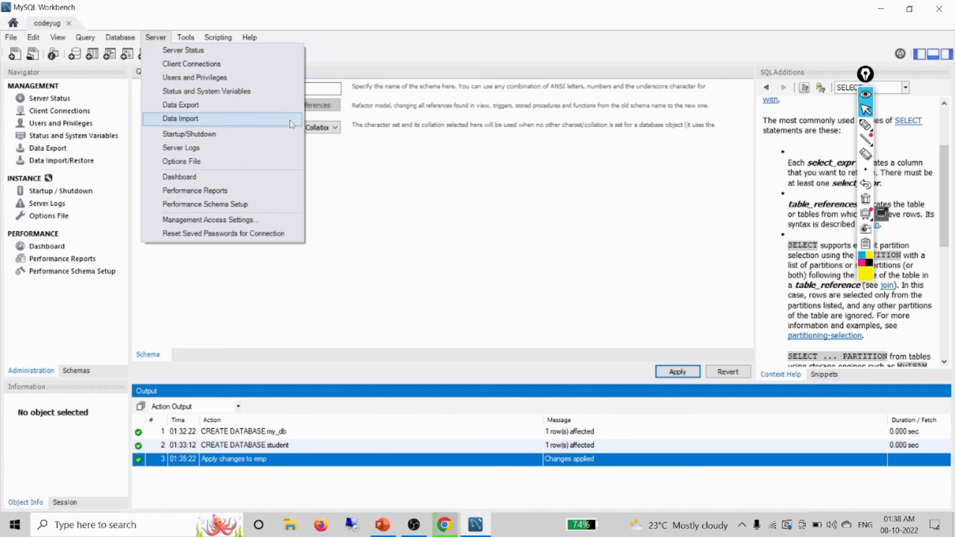
left_click(351, 198)
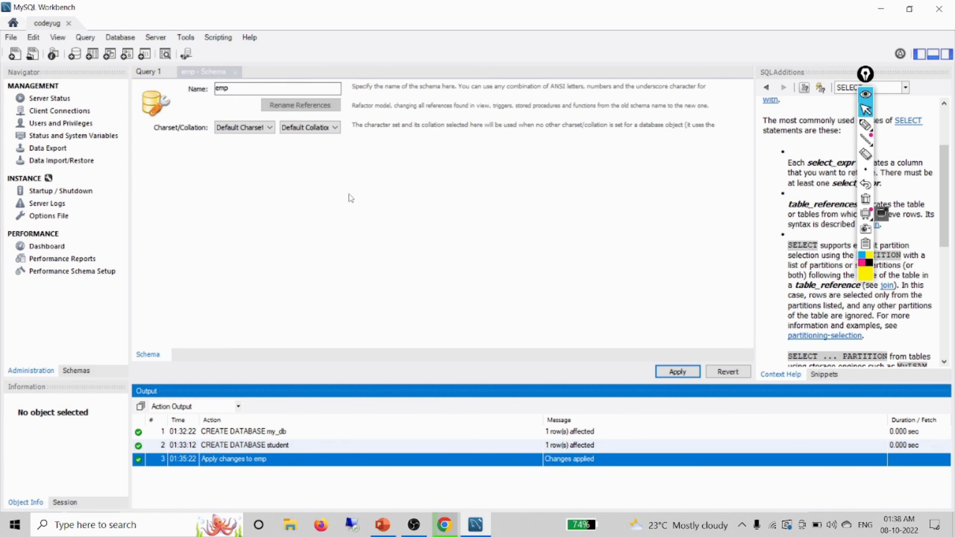
Return to the Query 1 editor, view the General Editors and Fonts & Colors preferences, and close the preferences
left_click(164, 75)
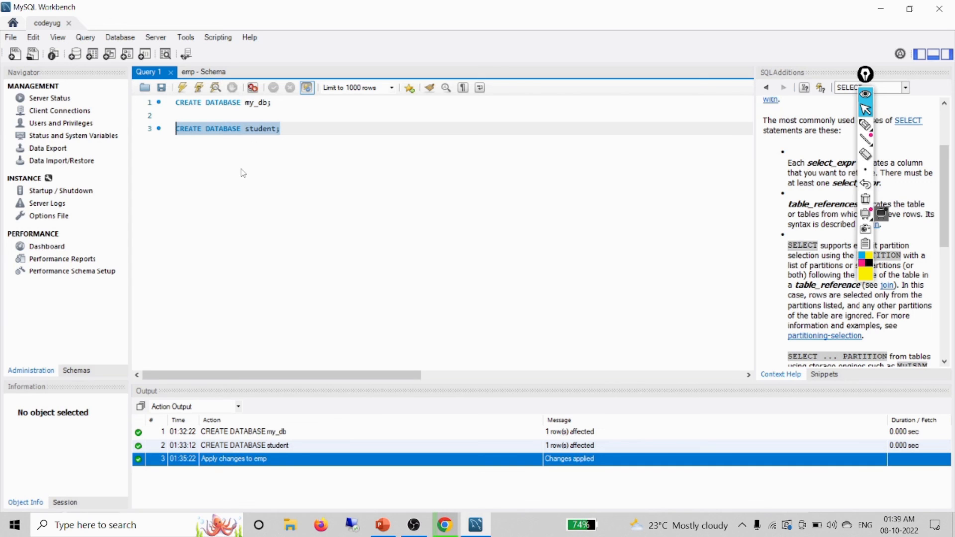
left_click(34, 38)
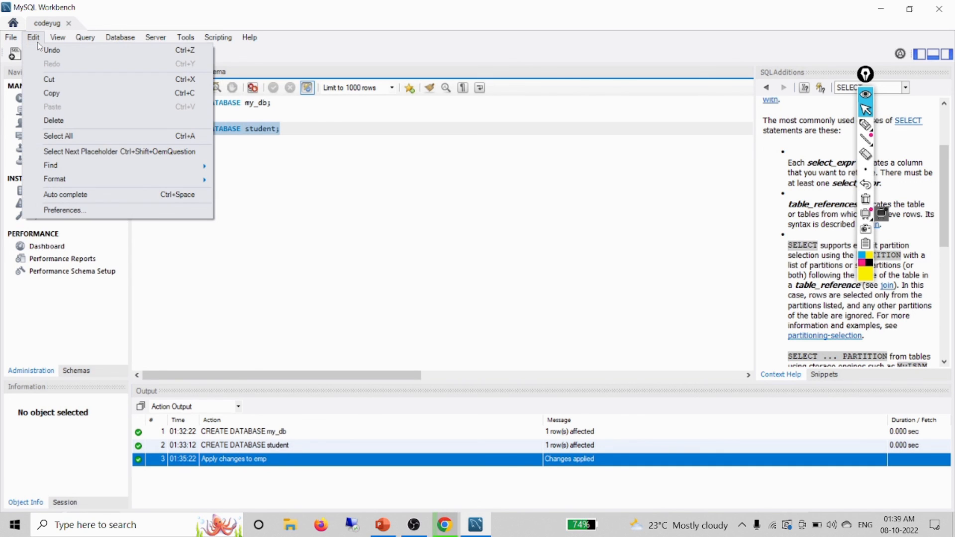
left_click(75, 213)
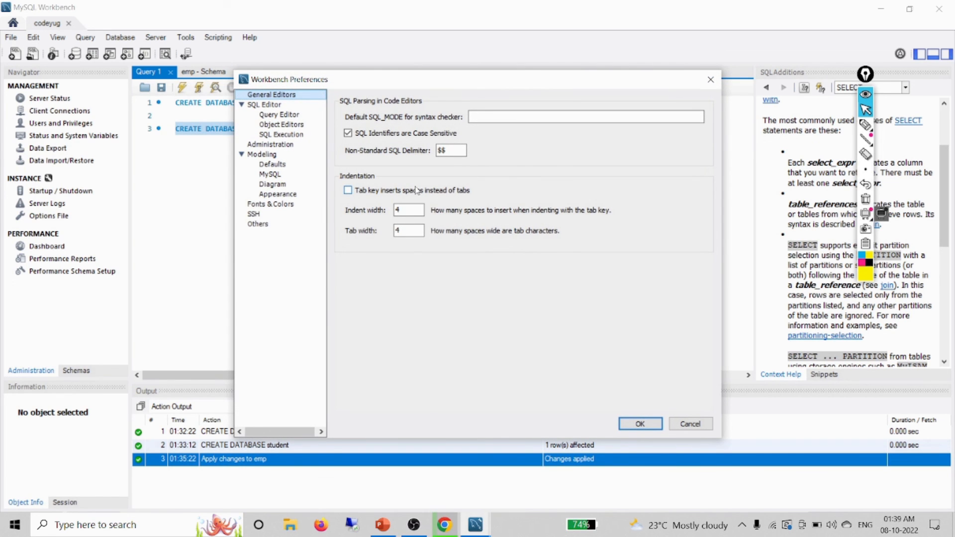
left_click(284, 206)
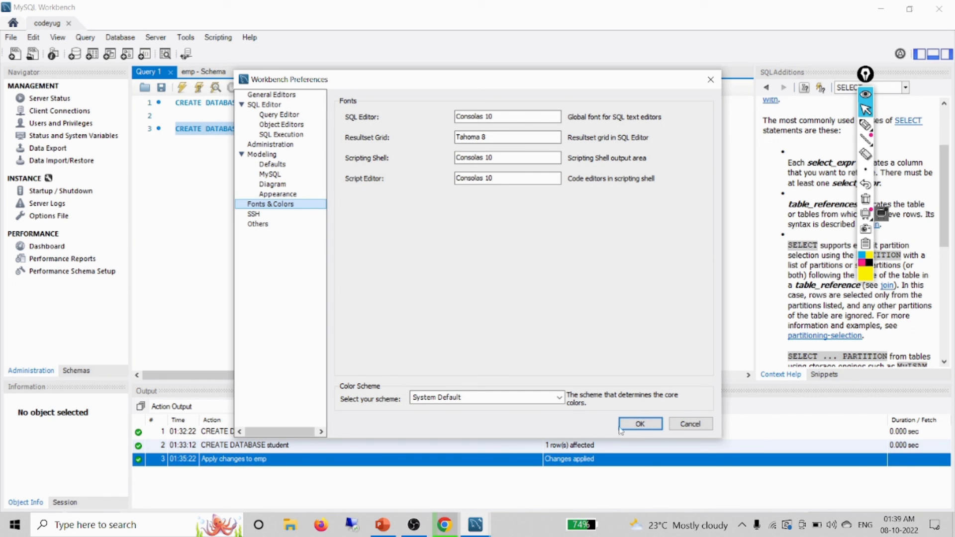
left_click(640, 424)
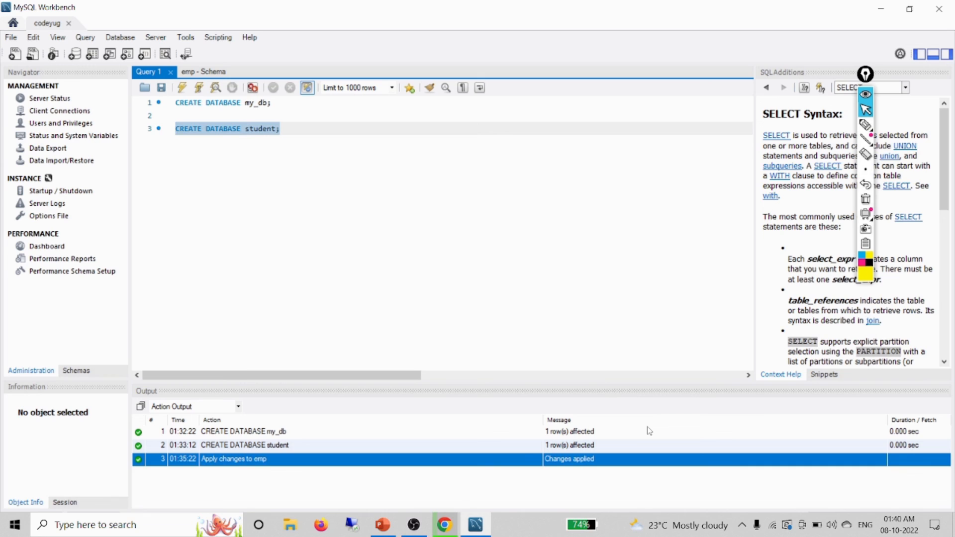